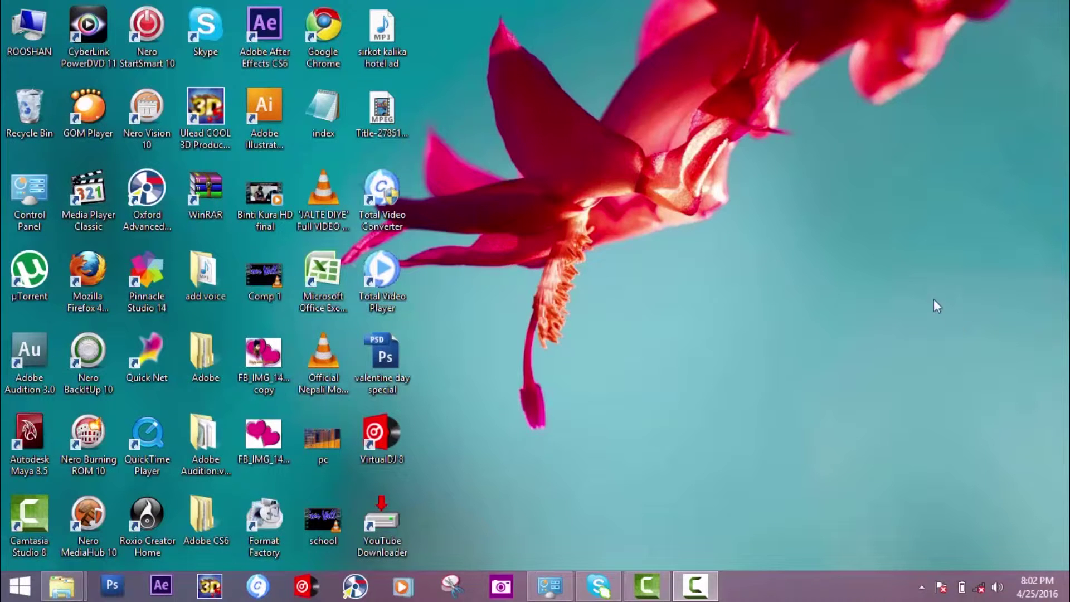
- Refresh the desktop several times from its right-click menu
right_click(780, 311)
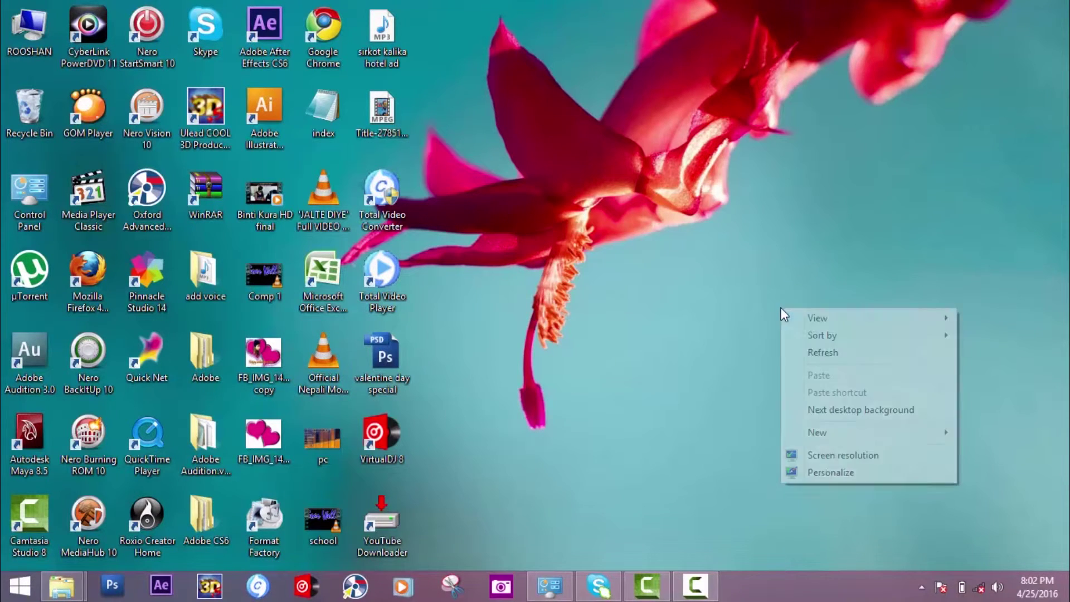
click(812, 351)
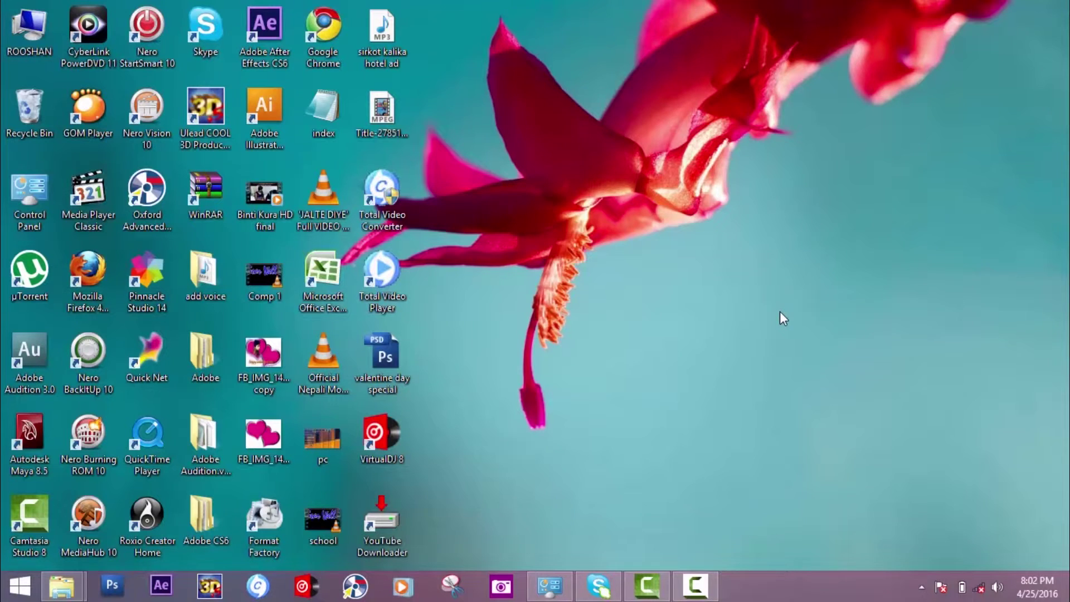
right_click(780, 313)
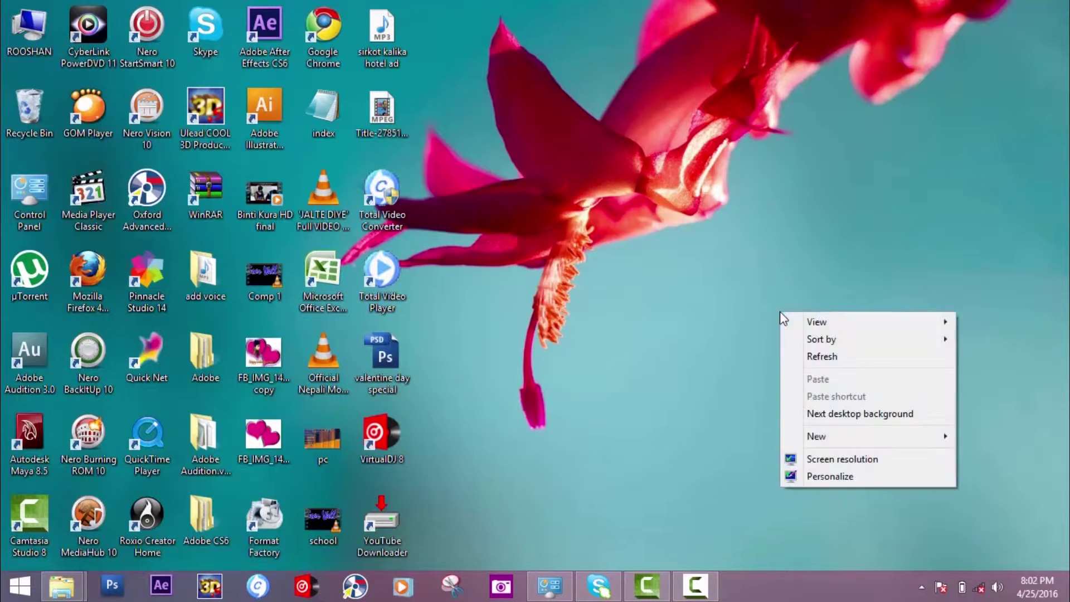
click(812, 359)
right_click(711, 286)
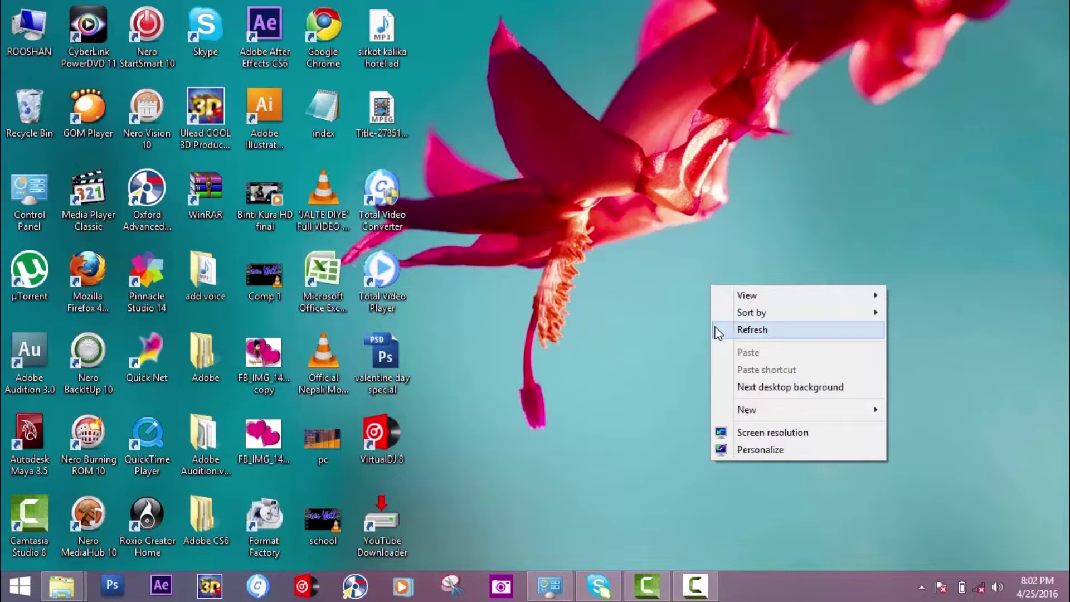
click(717, 332)
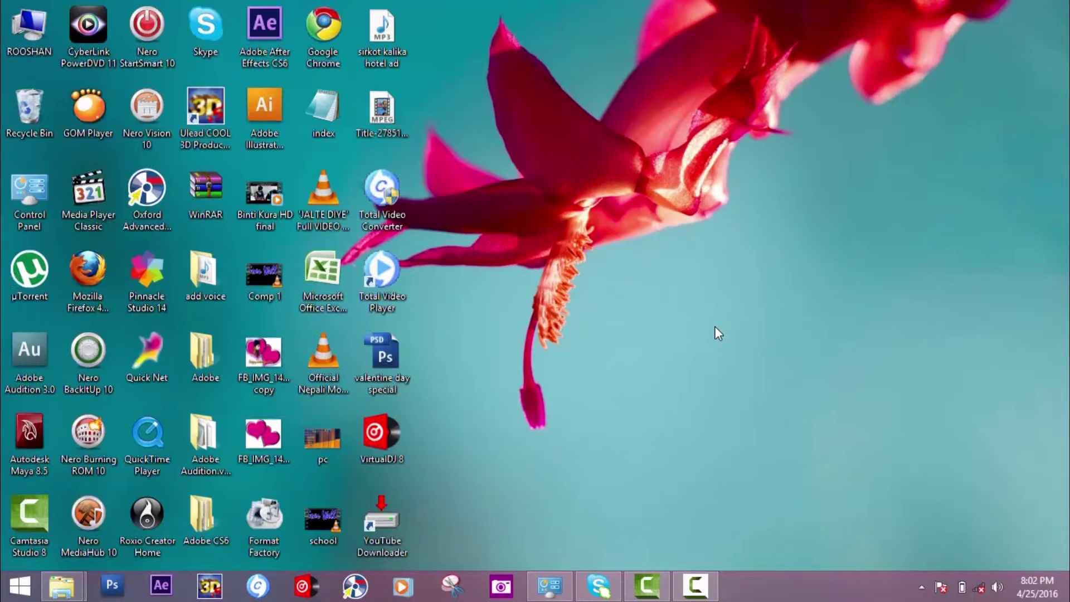
right_click(611, 285)
click(648, 331)
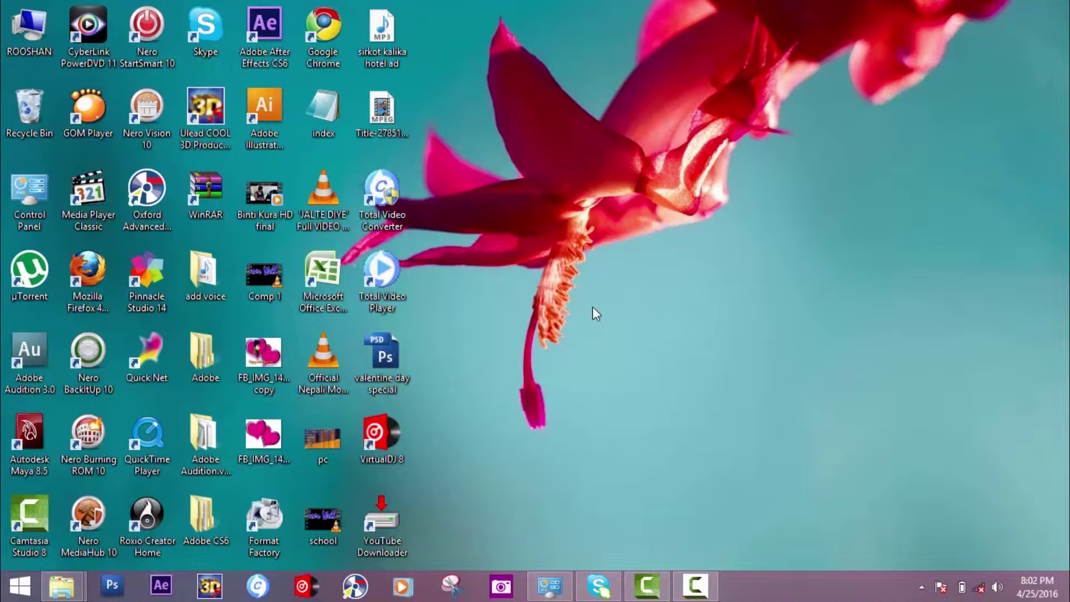
right_click(663, 269)
click(703, 314)
right_click(625, 300)
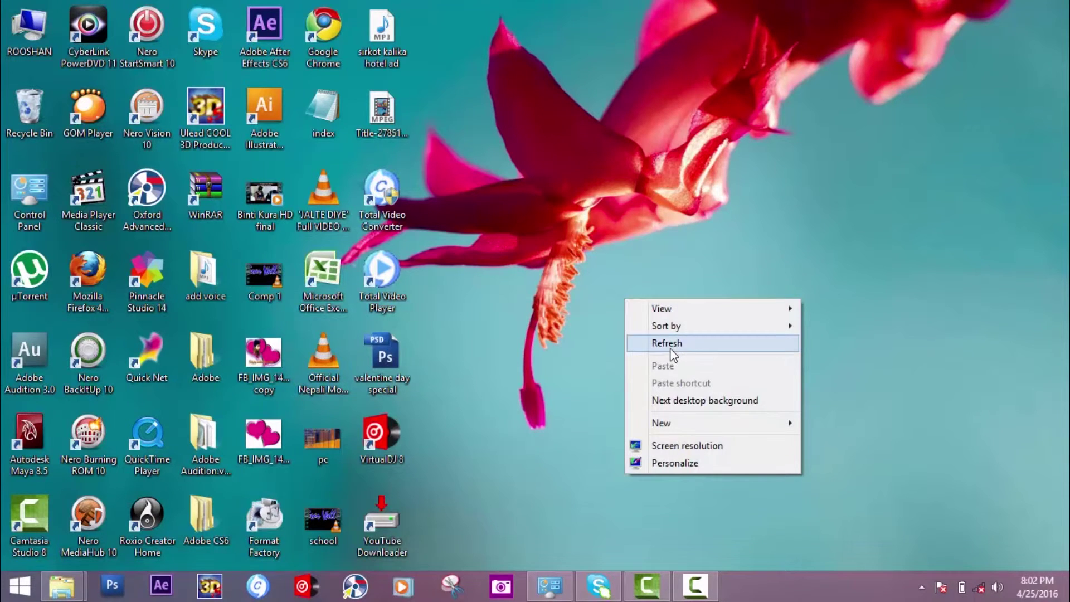
click(670, 348)
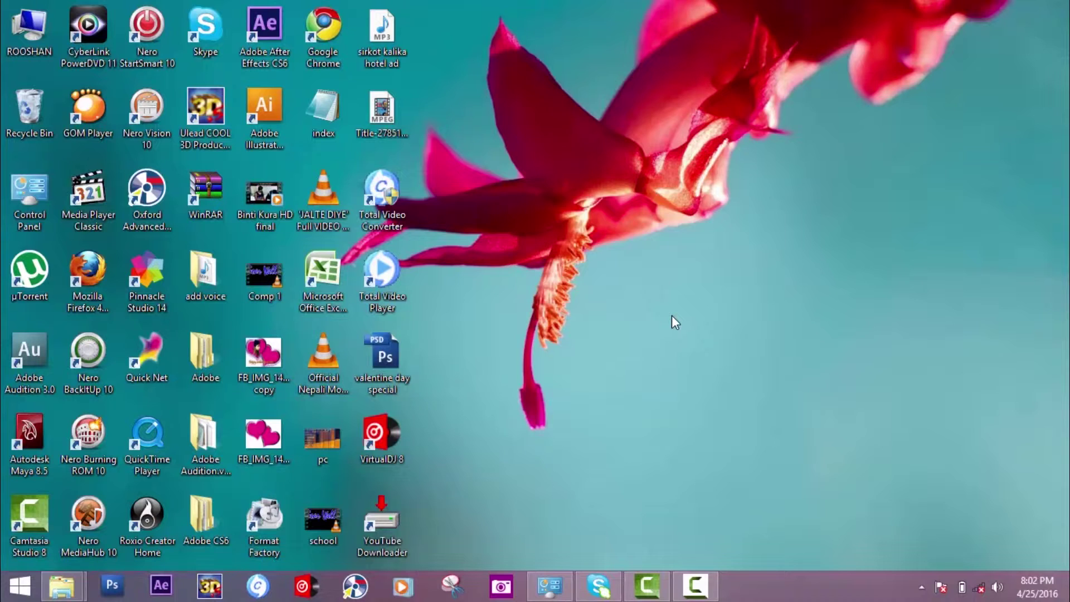
right_click(675, 279)
mouse_move(716, 306)
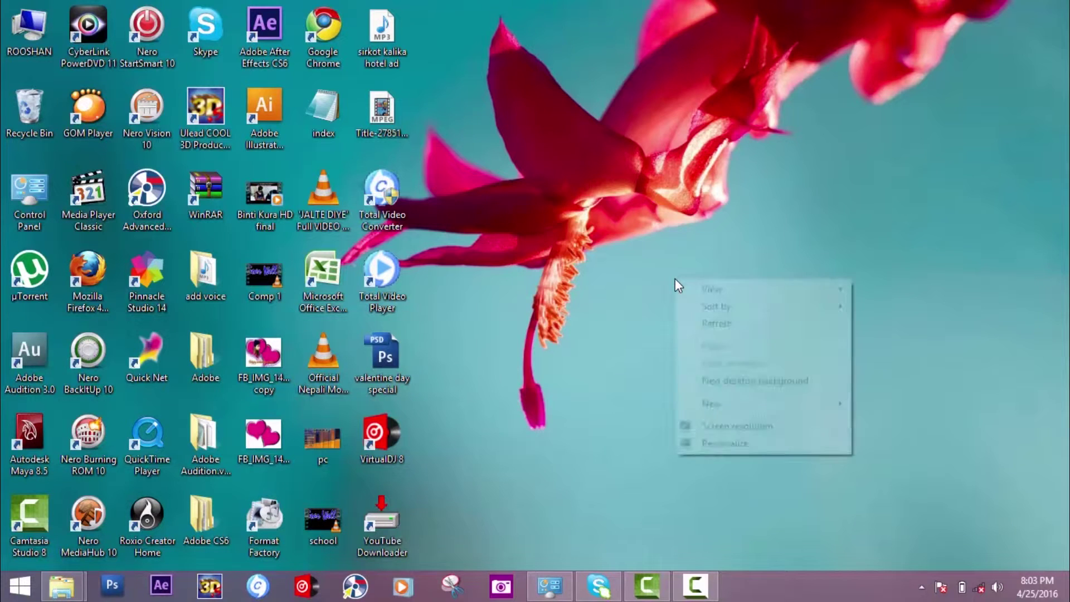
click(697, 327)
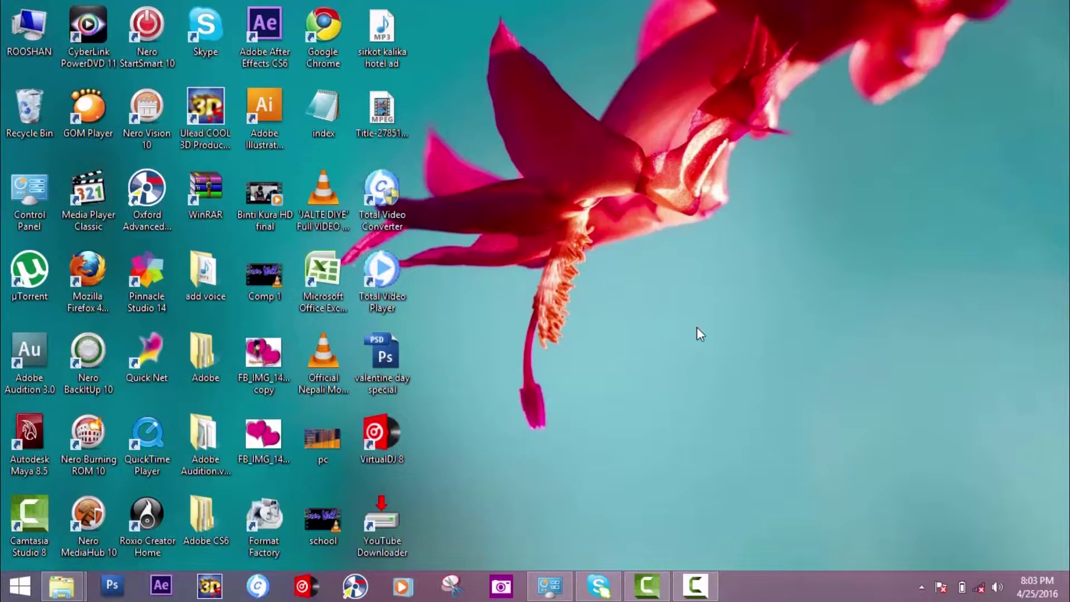
right_click(669, 287)
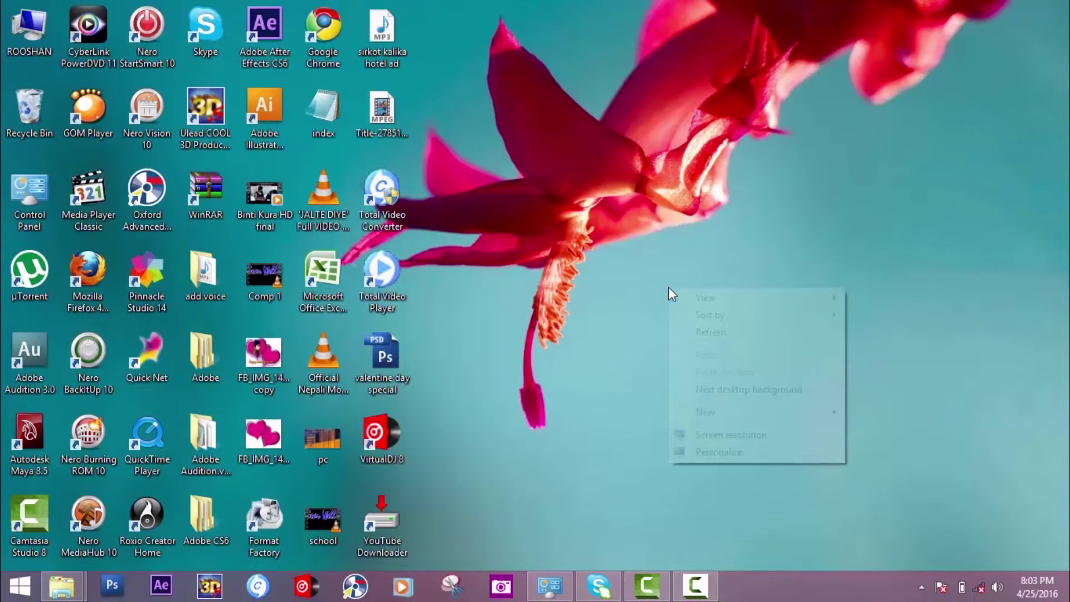
click(694, 334)
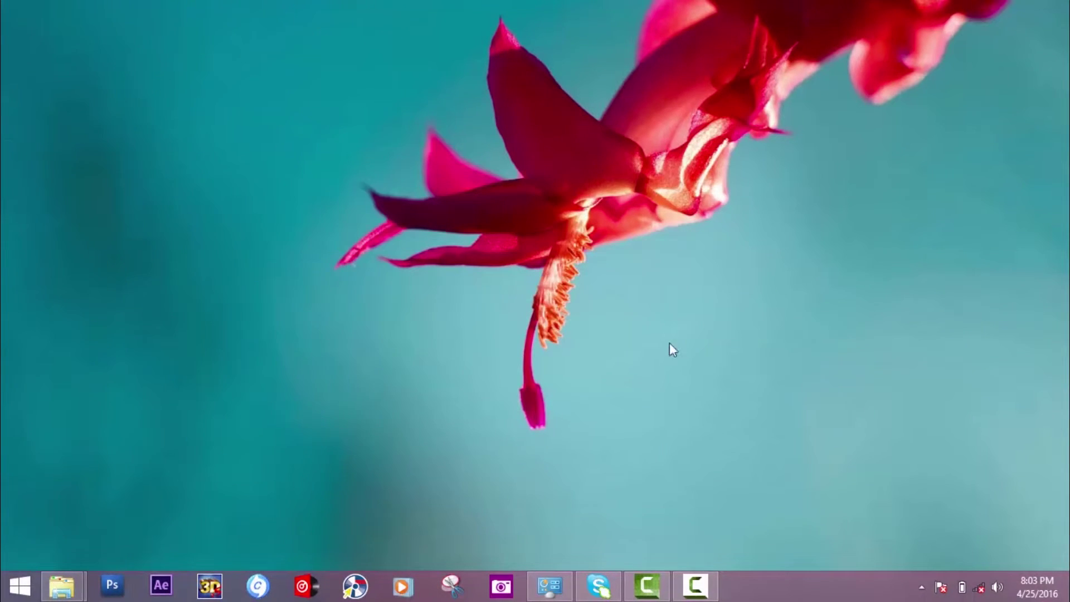
- Launch Photoshop and drag photo 20151022_120914 from 'dashian photo and video' toward it
click(115, 595)
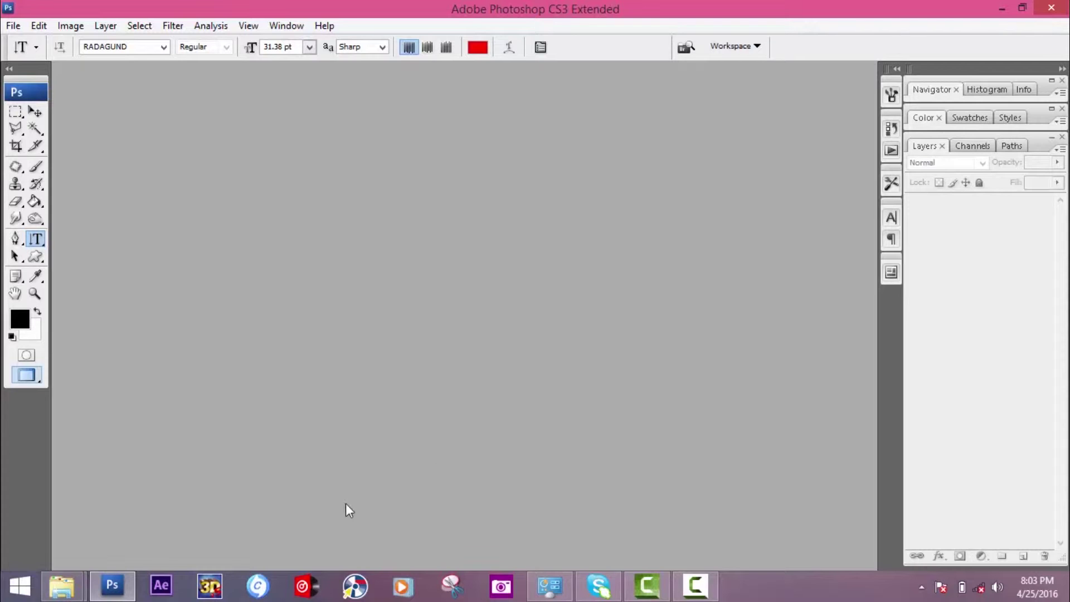
click(71, 581)
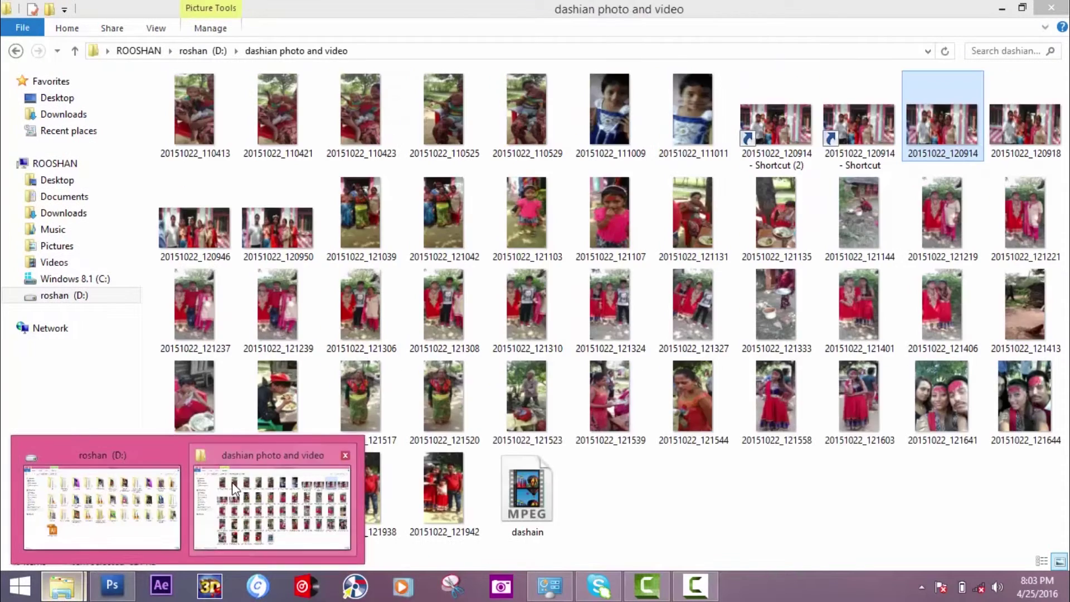
click(232, 483)
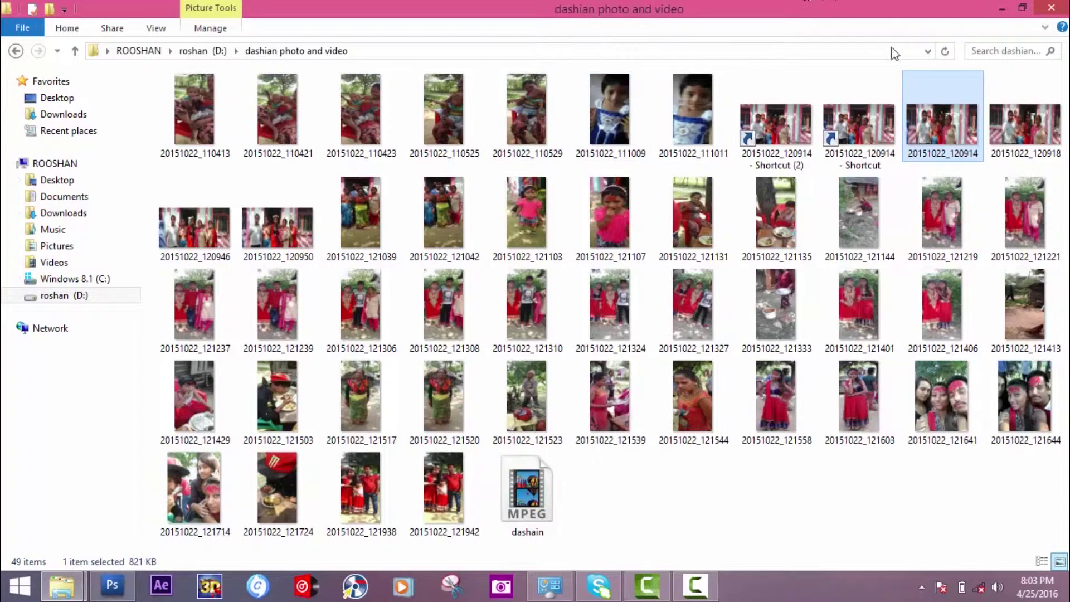
mouse_move(942, 117)
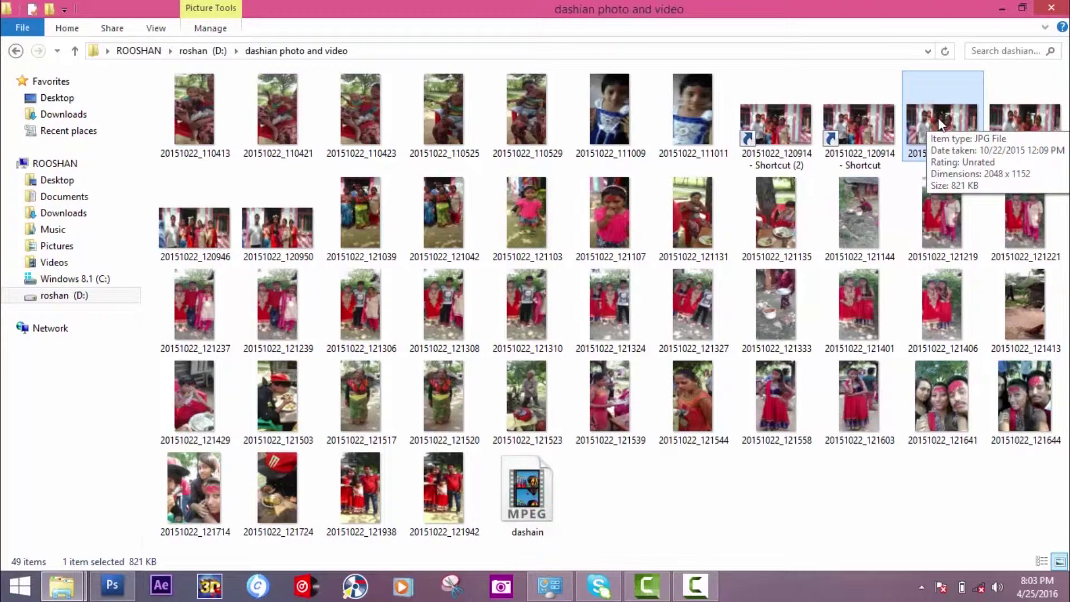
drag(938, 118, 488, 345)
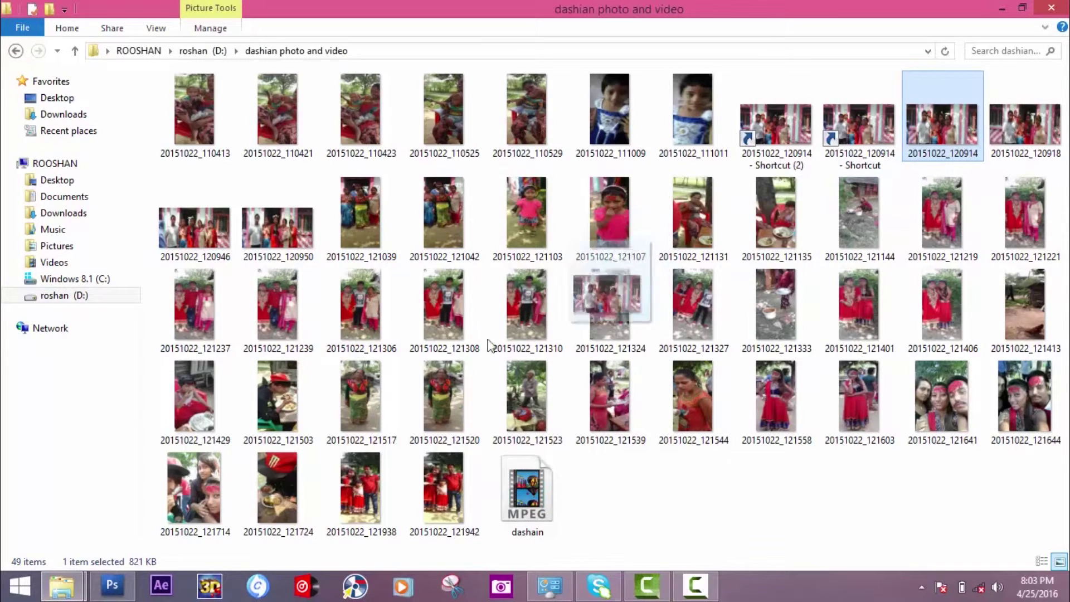
drag(489, 345, 113, 588)
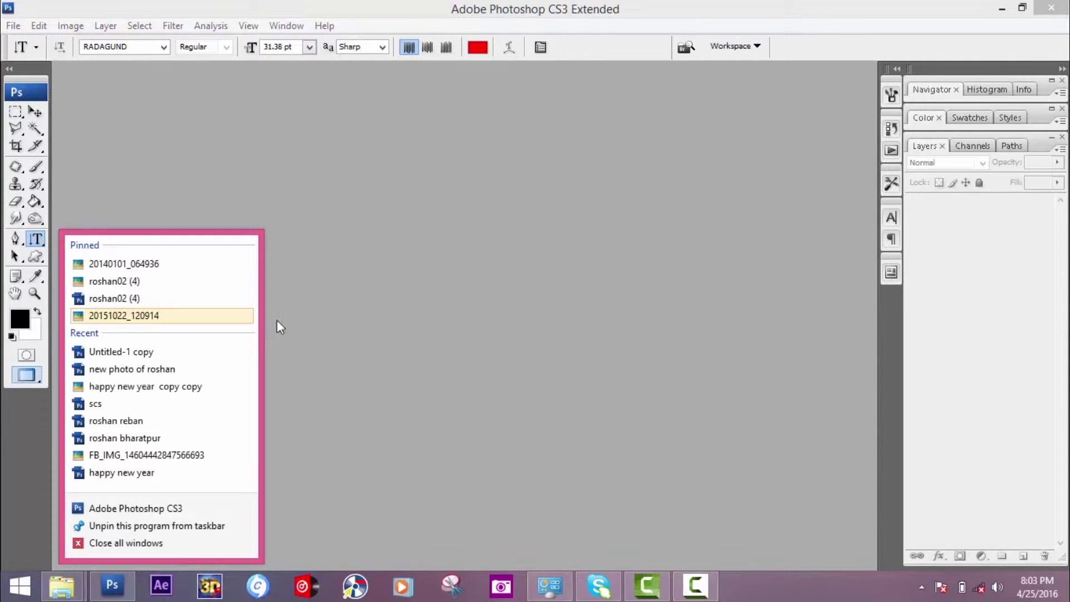
- Drag photo 20151022_120914 onto Photoshop again to open it
click(303, 341)
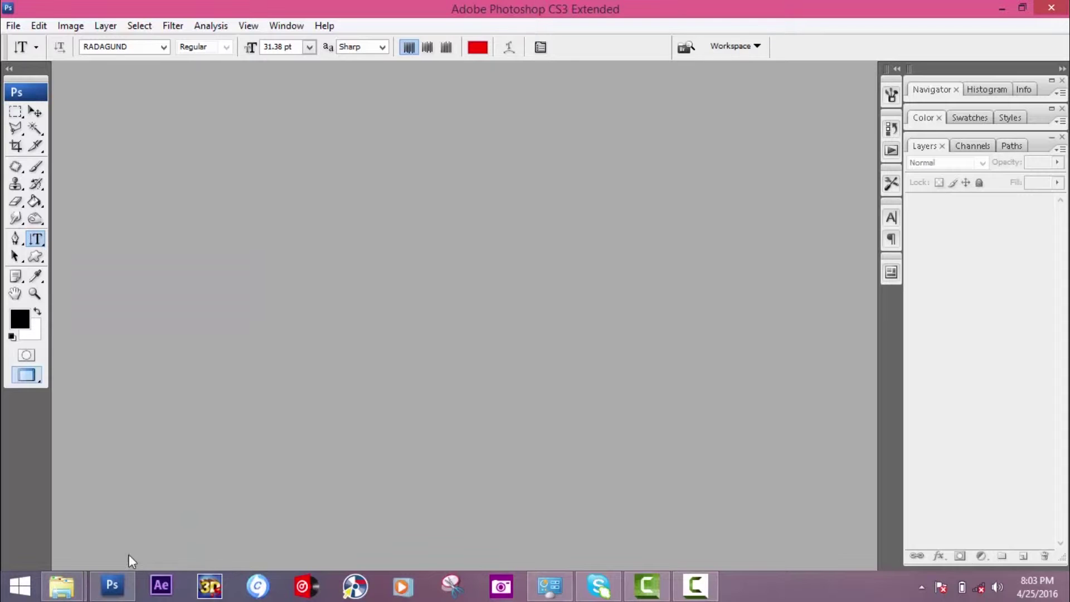
mouse_move(61, 586)
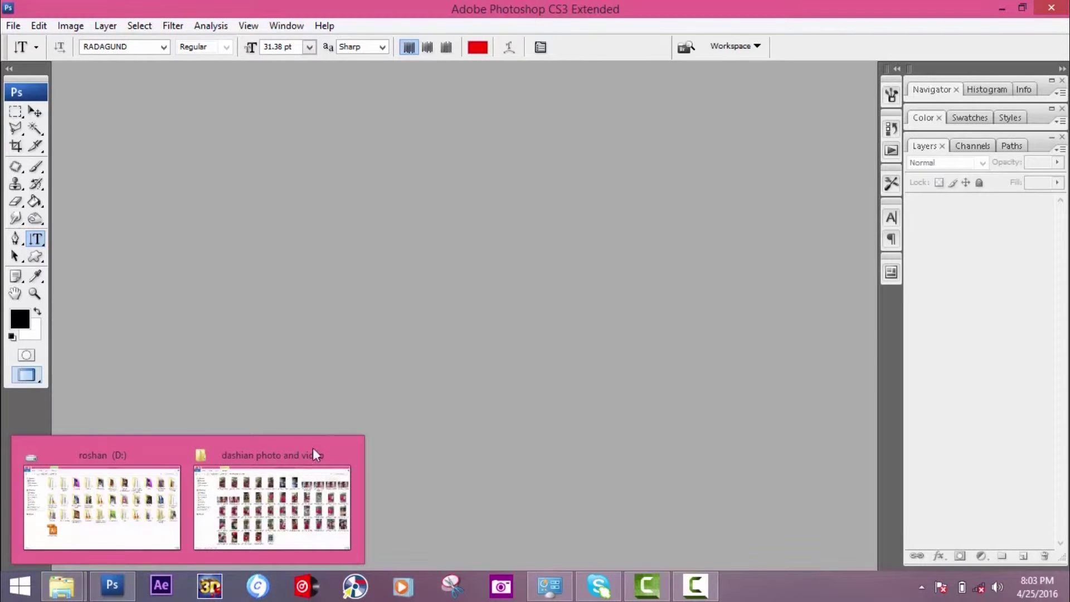
click(314, 449)
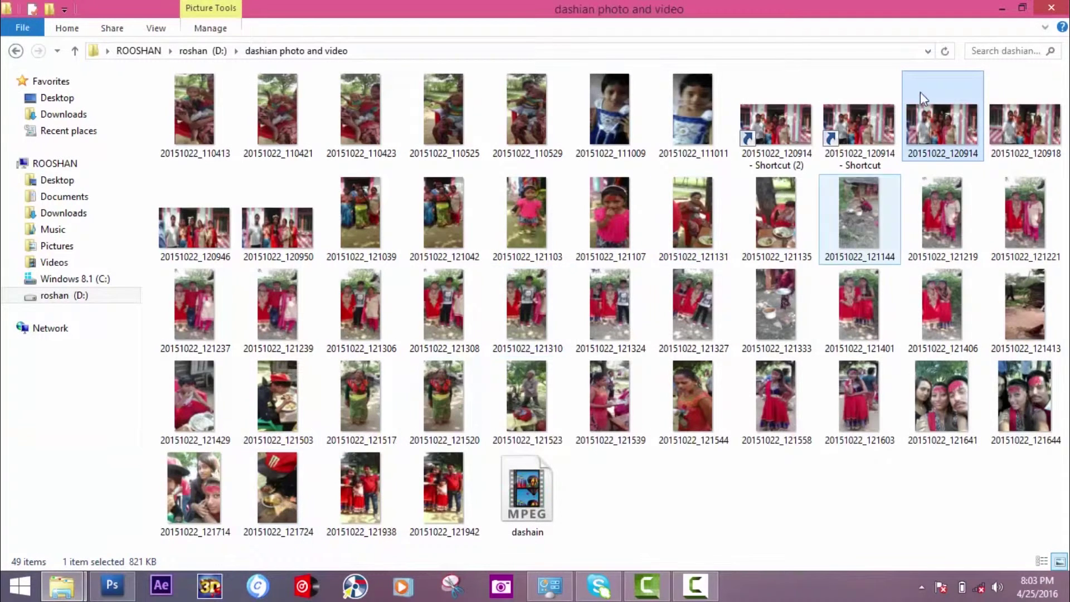
drag(918, 121, 112, 579)
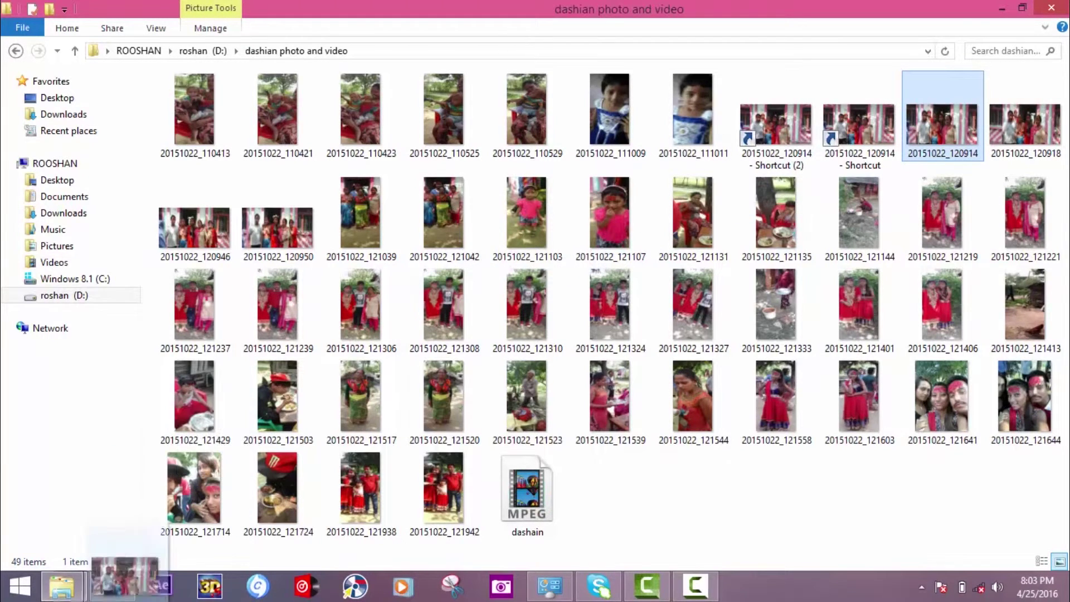
mouse_move(128, 595)
mouse_down()
mouse_move(150, 600)
mouse_move(254, 342)
mouse_up()
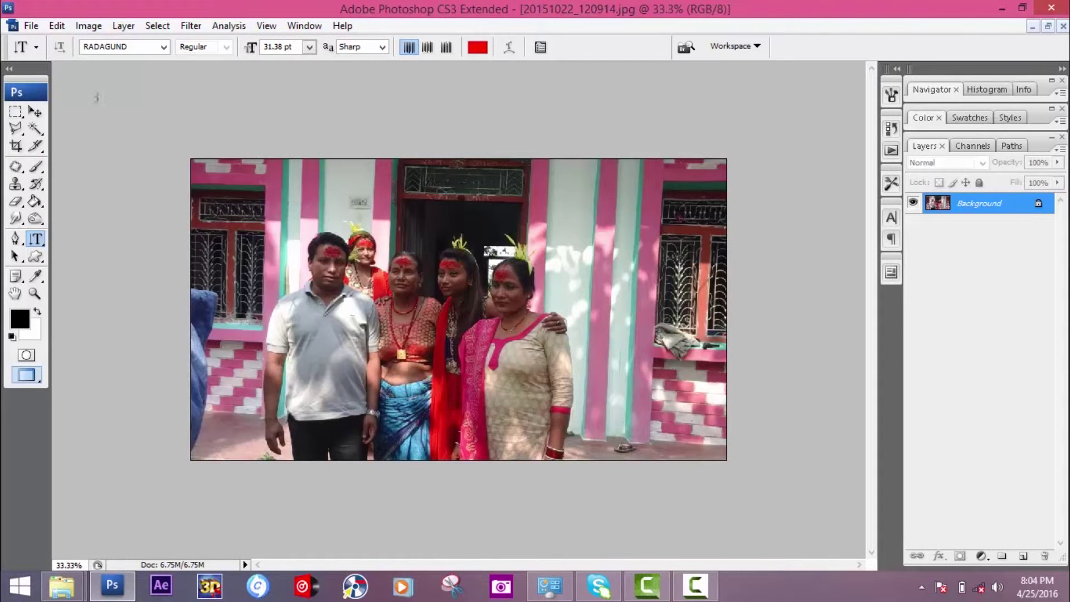
- Switch to the Move tool and start Save As with the Desktop as the location
click(36, 113)
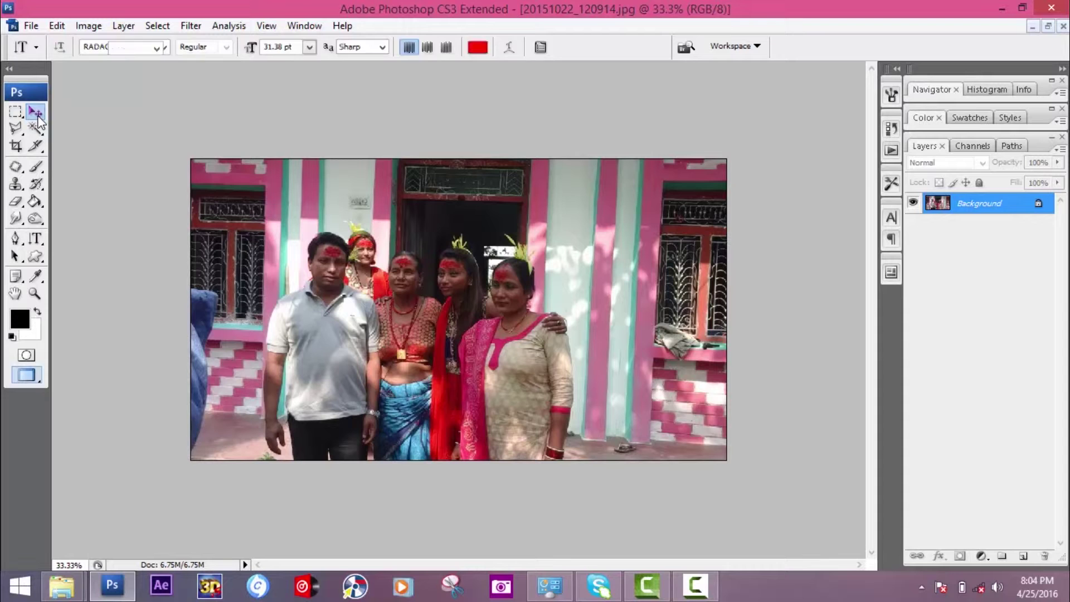
click(31, 26)
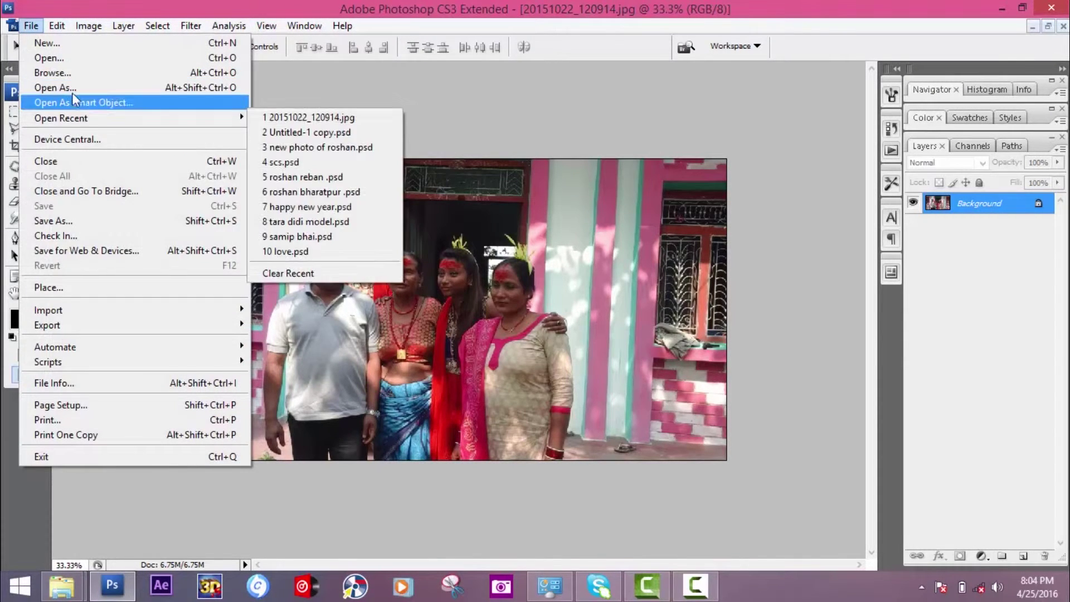
click(59, 221)
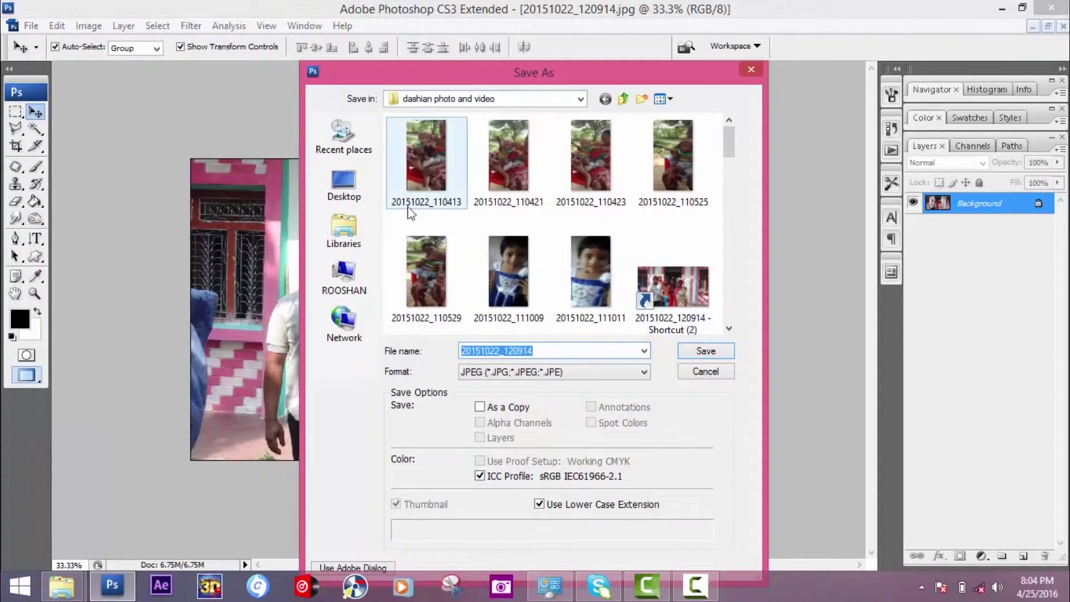
click(355, 194)
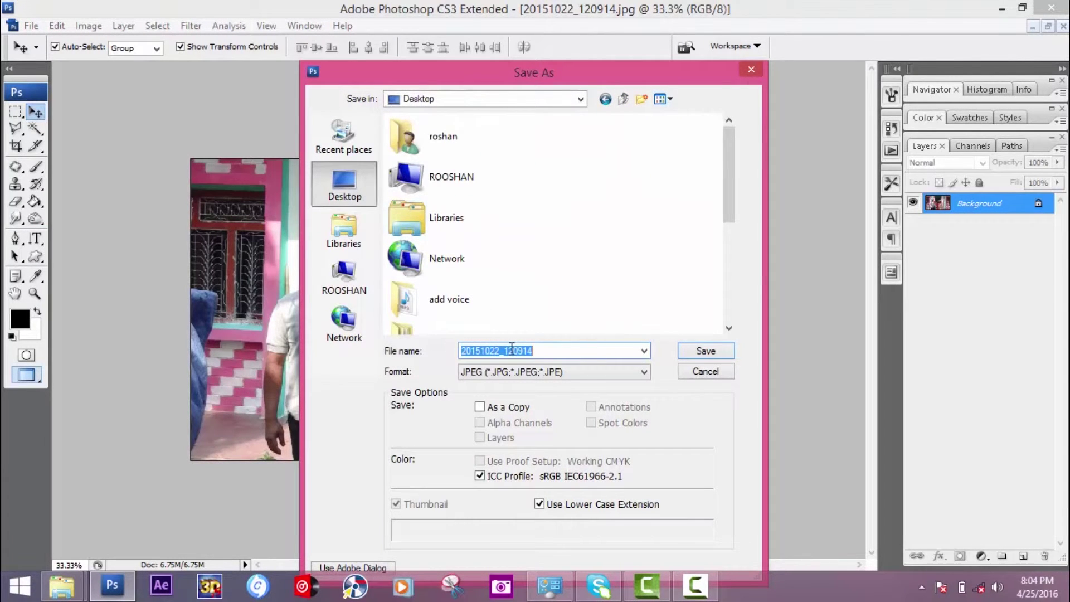
- Enter 'test' as the file name
text(te)
key(BackSpace)
text(ee)
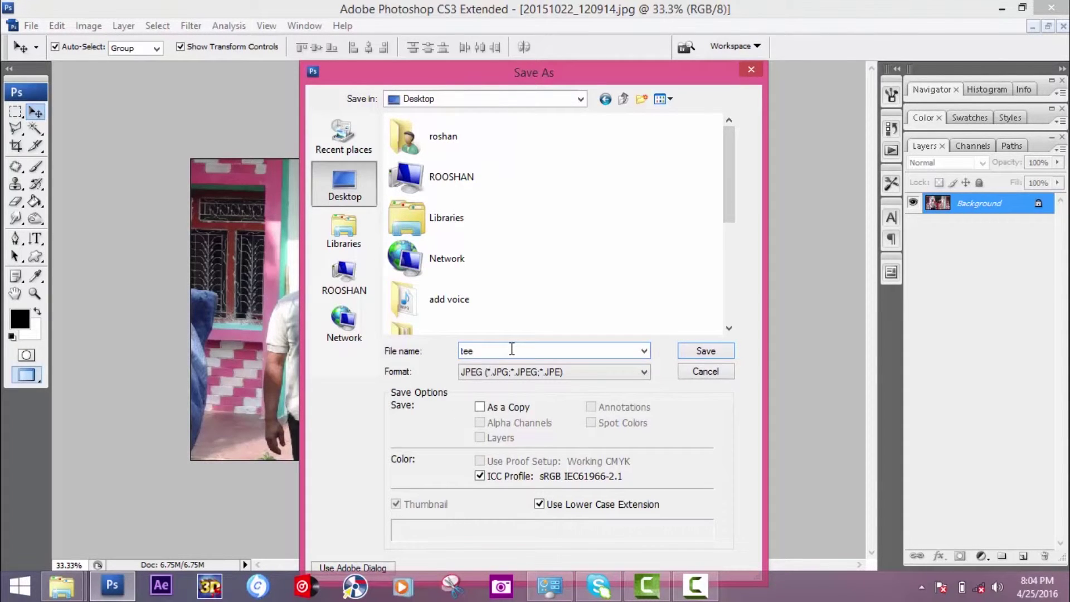
key(BackSpace)
text(st)
- Save test.jpg with JPEG quality 4 (Low), after comparing 7 and 12
click(703, 350)
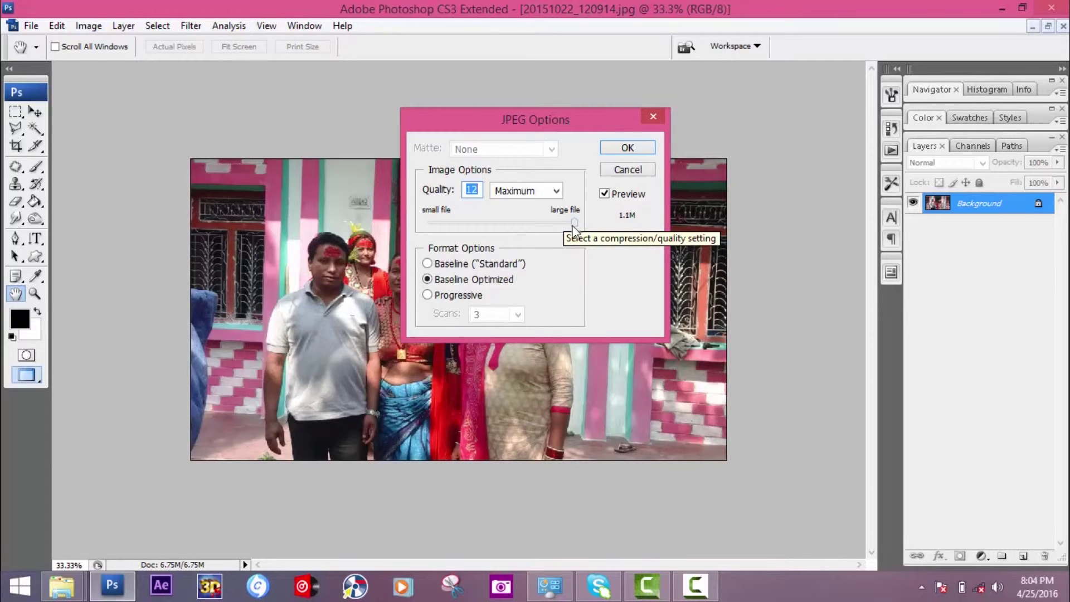
drag(573, 225, 495, 232)
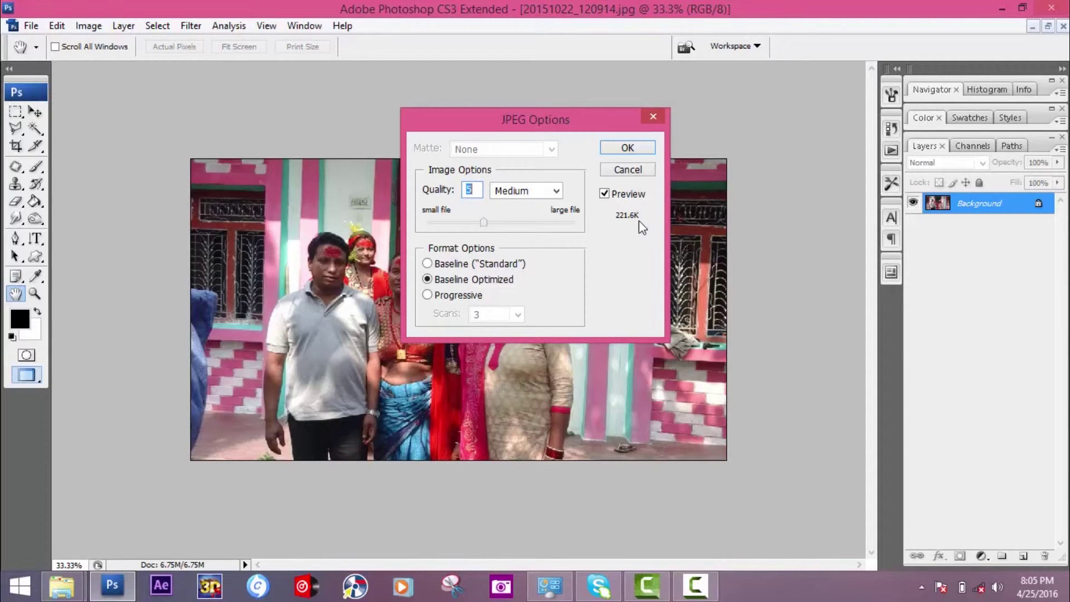
click(517, 223)
click(567, 222)
click(480, 224)
click(628, 148)
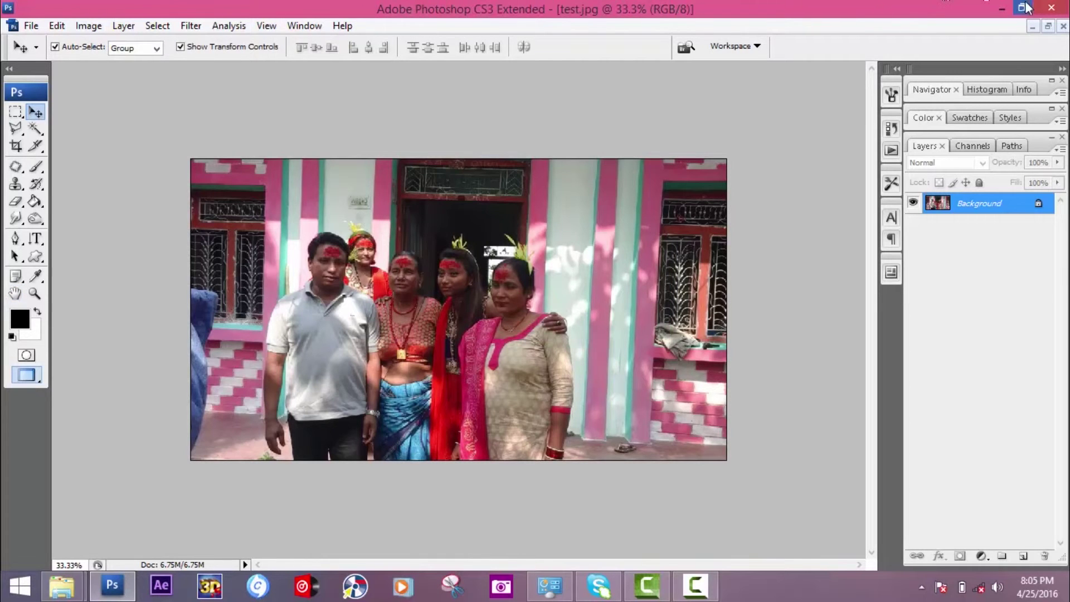
- Minimize Photoshop and the folder, then check test.jpg's Properties showing 180 KB
click(1003, 8)
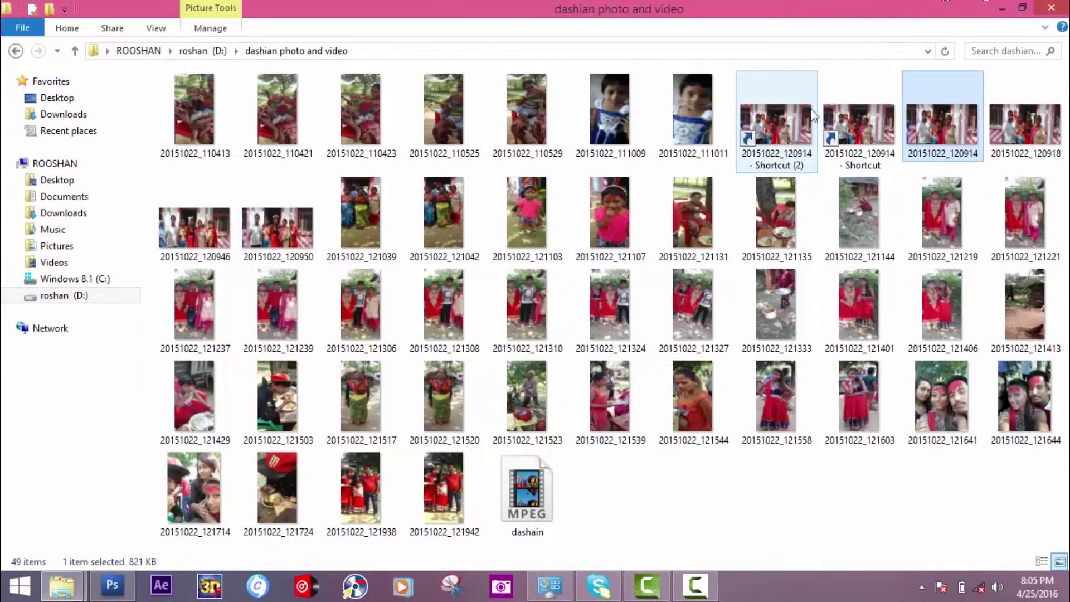
click(1001, 6)
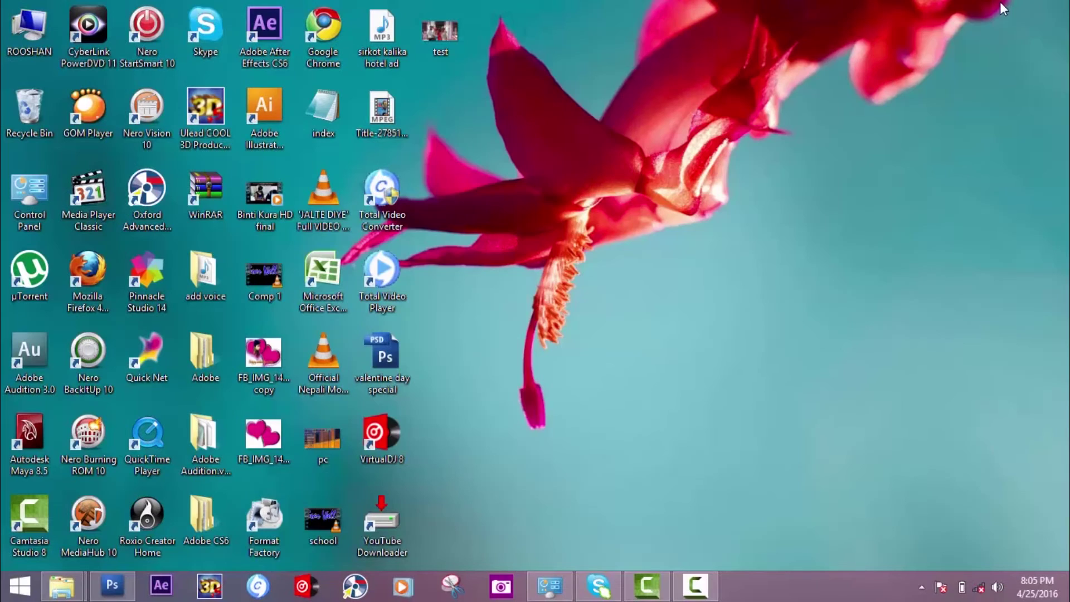
click(449, 27)
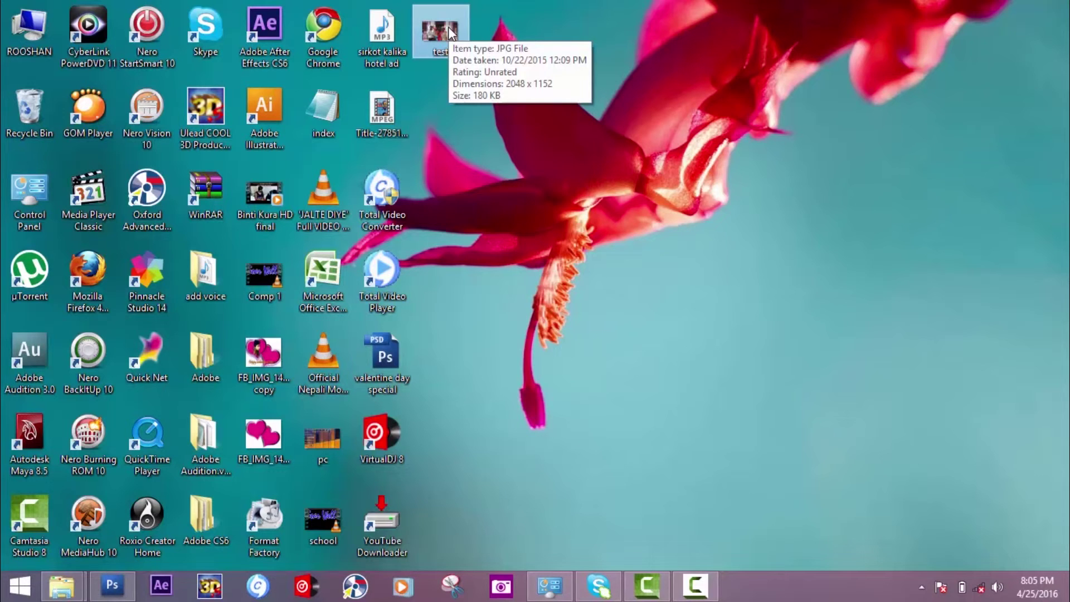
right_click(448, 27)
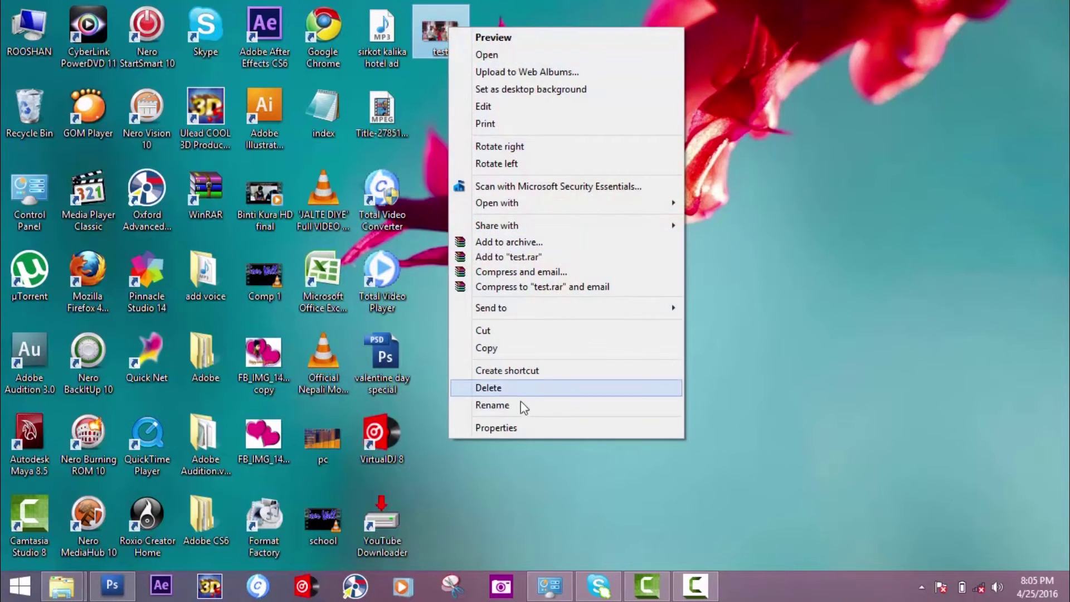
click(512, 428)
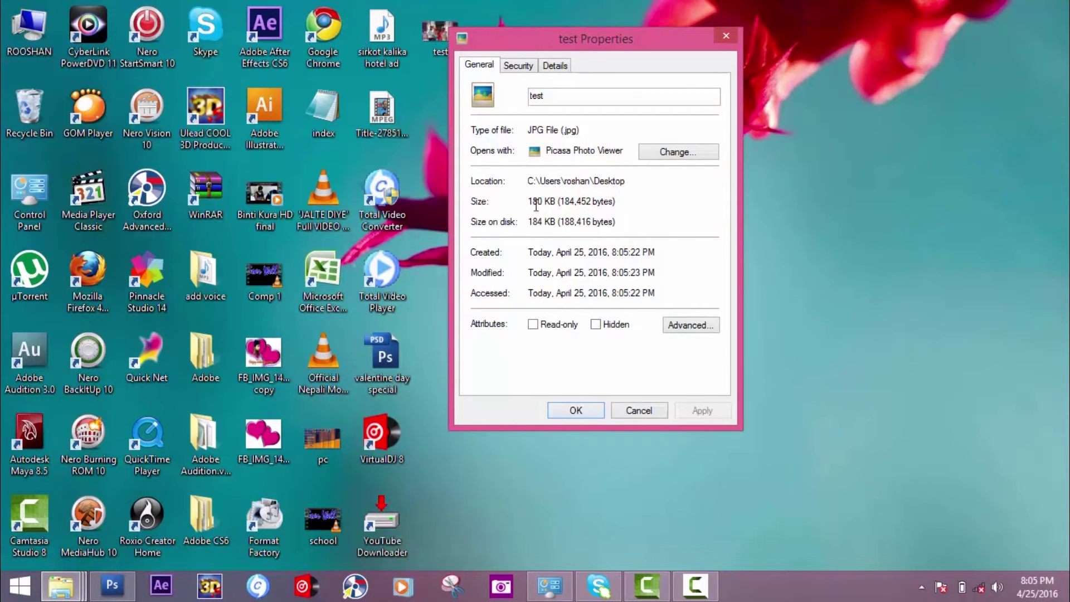
click(641, 411)
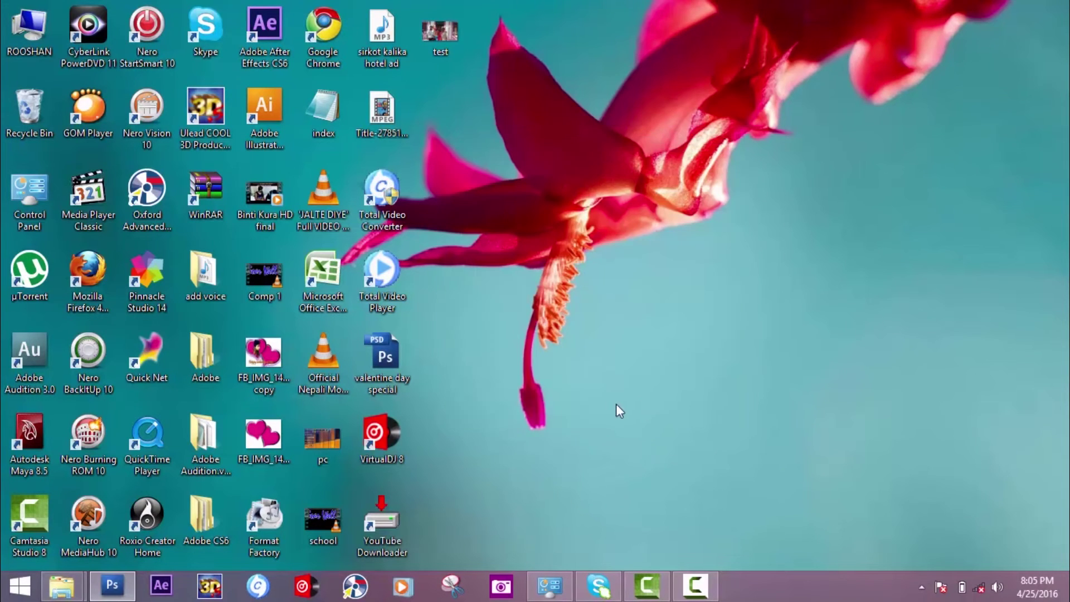